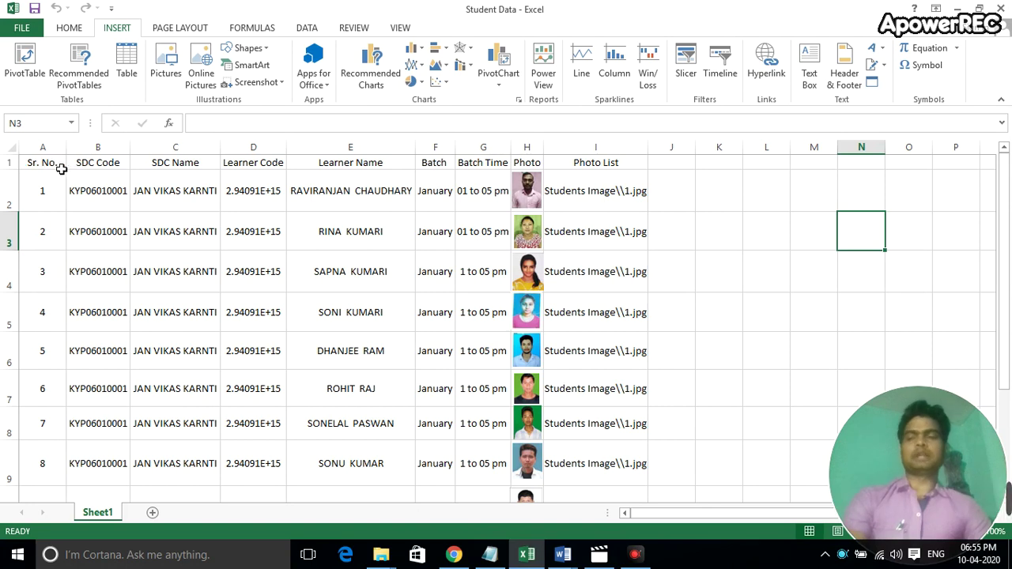
Step: Review the Excel header row A1:I1 and the I2 photo path, then bring up blank Word Document3
drag(60, 169, 586, 170)
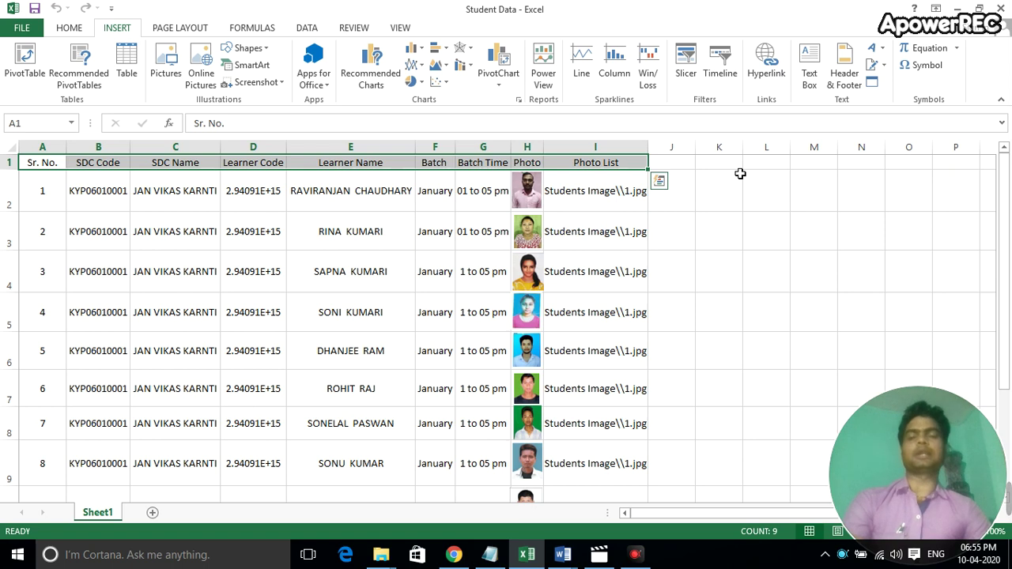
click(614, 205)
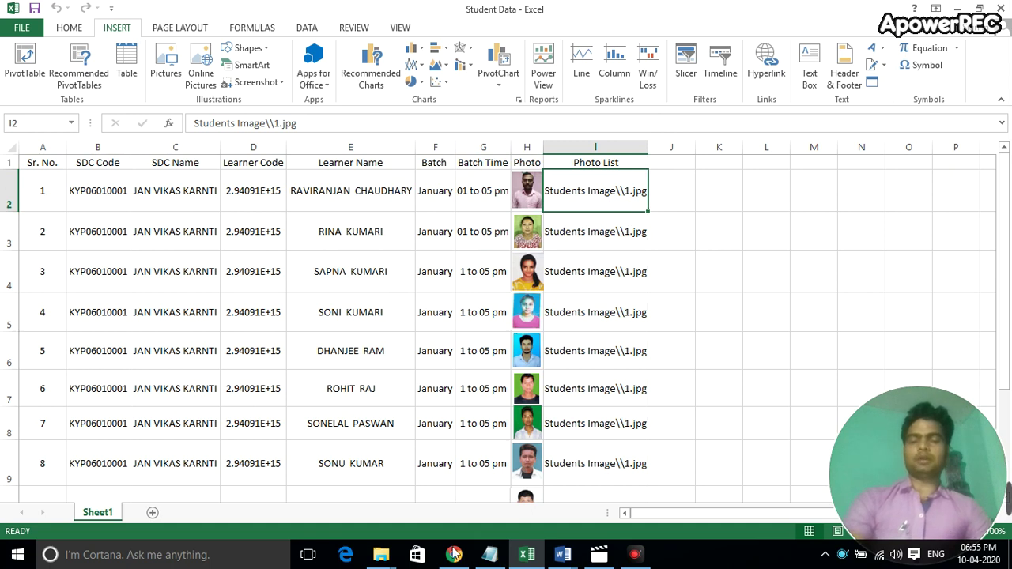
click(563, 555)
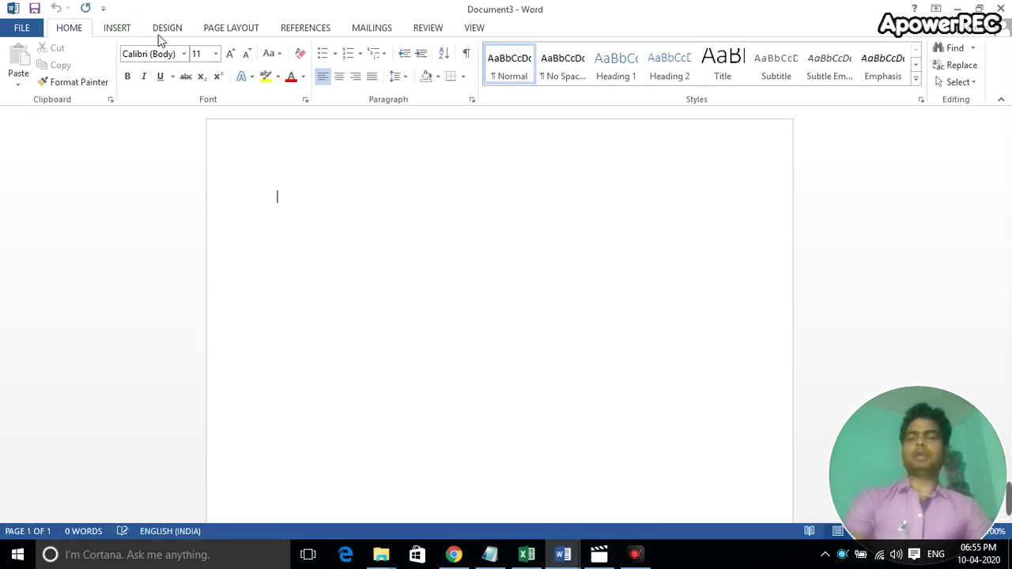
Step: Insert an empty 2-column, 5-row table into Document3 and bring up its context menu
click(117, 32)
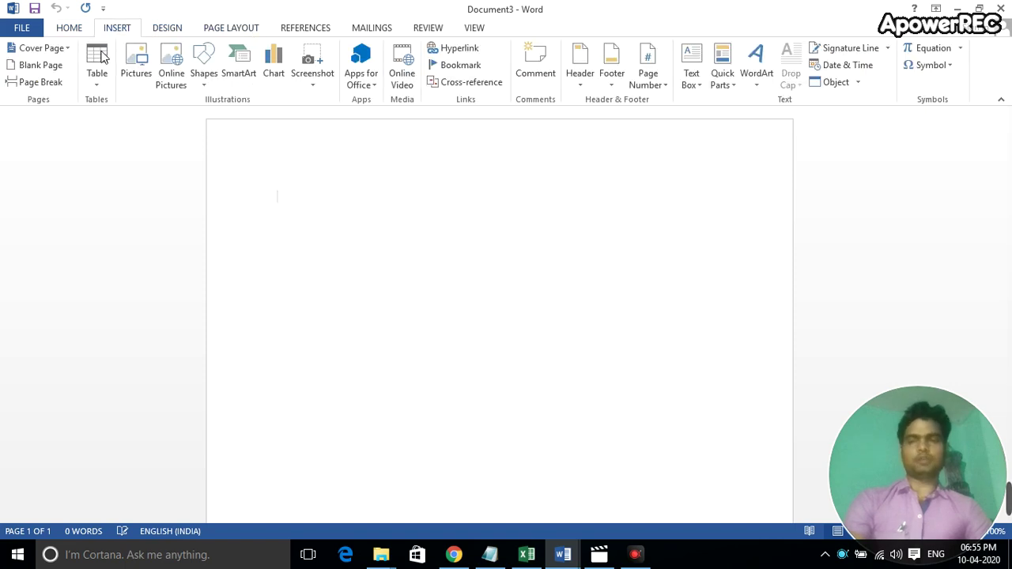
click(99, 64)
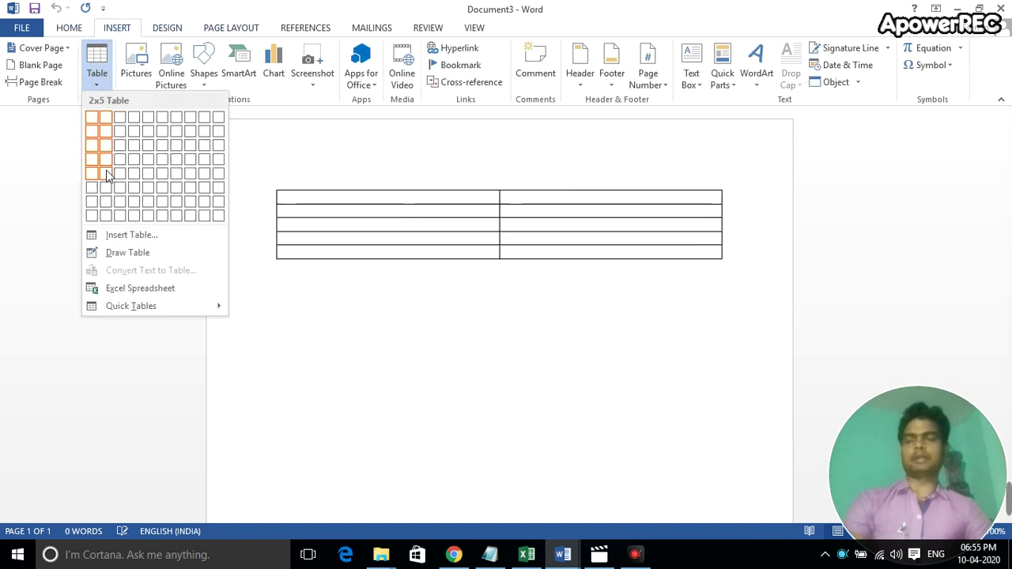
click(109, 175)
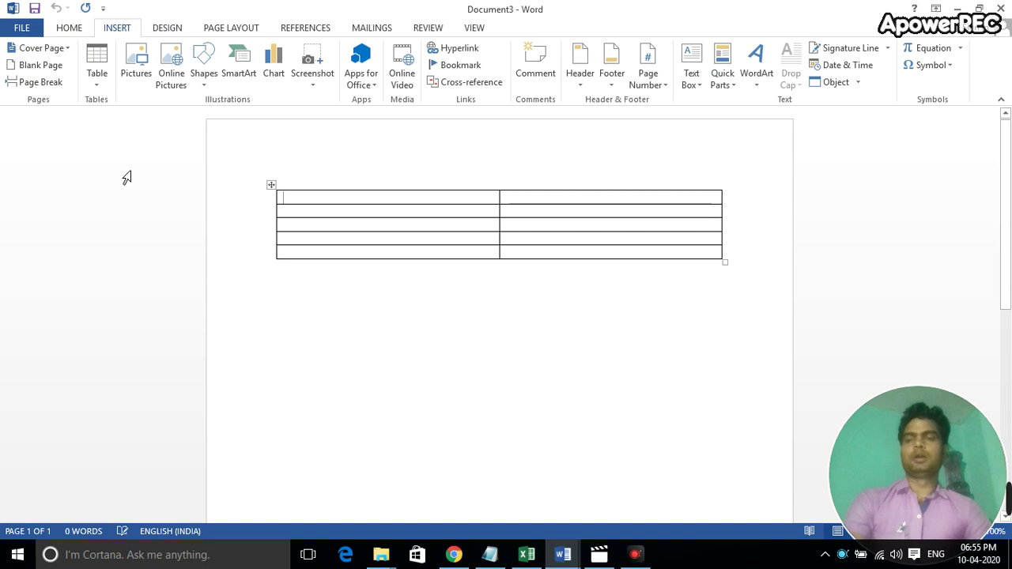
right_click(276, 193)
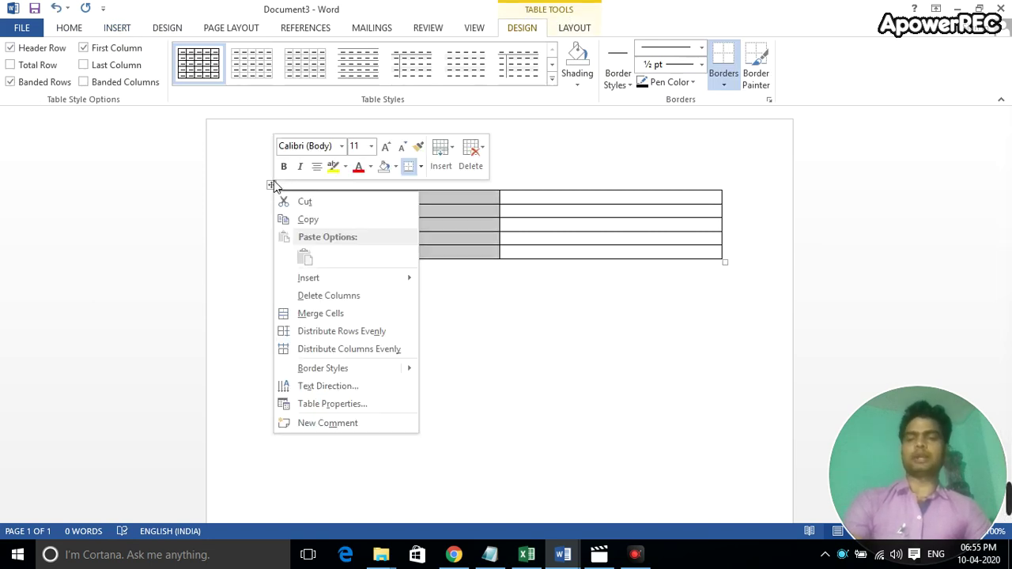
key(Escape)
right_click(276, 195)
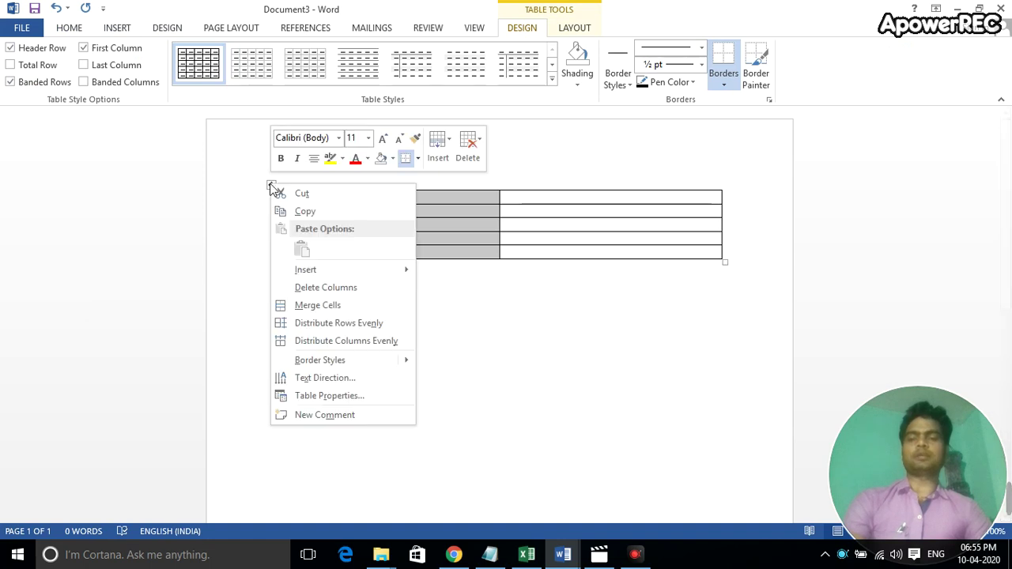
Step: Set every table row to a specified height of 6 cm in Table Properties
click(329, 396)
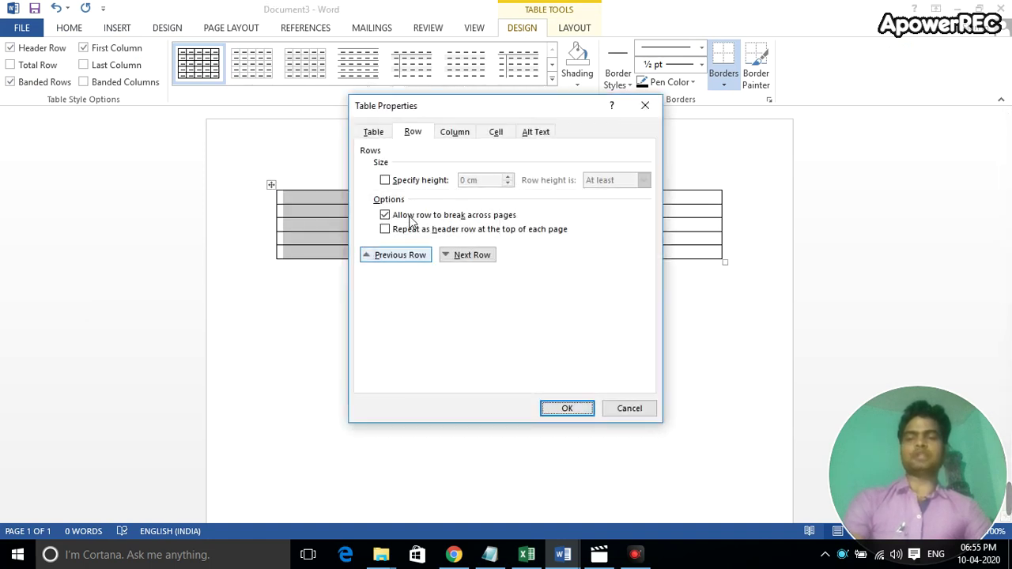
click(401, 181)
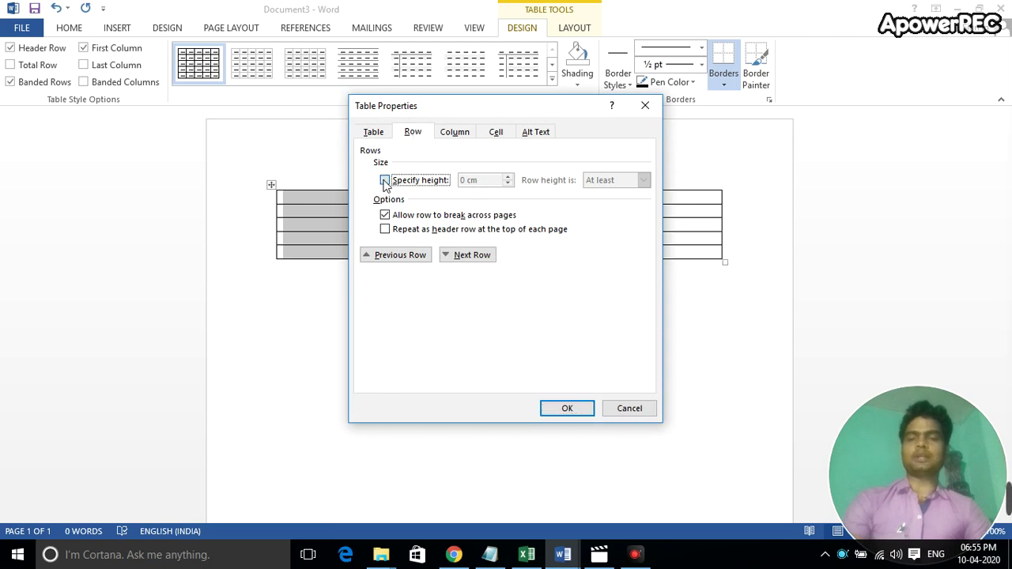
click(473, 182)
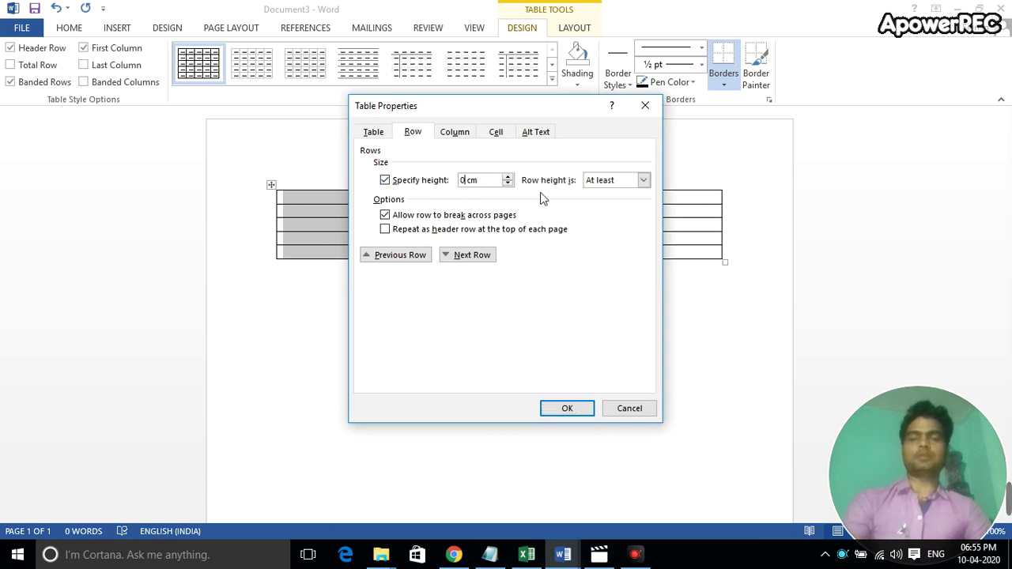
text(6)
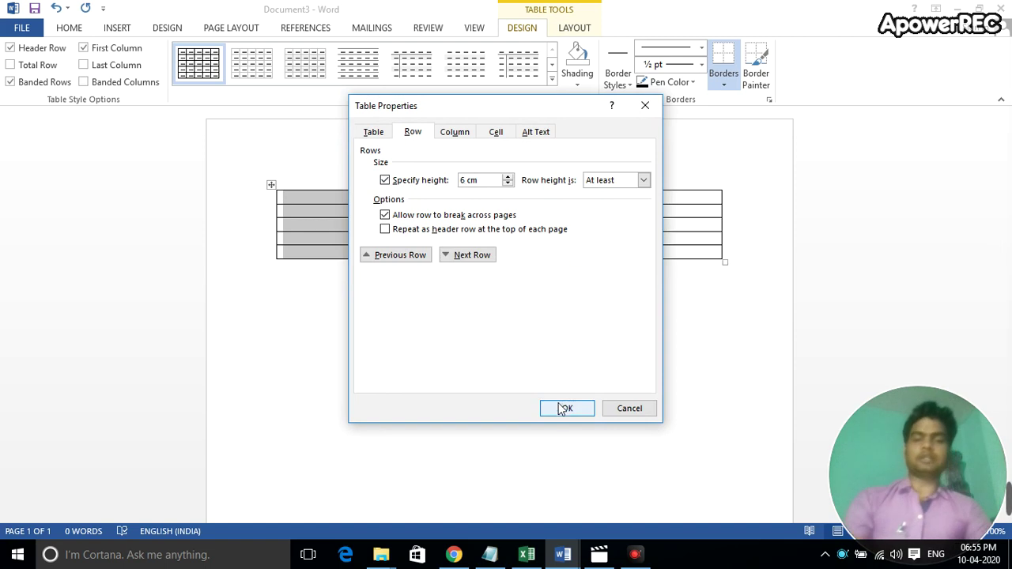
click(567, 408)
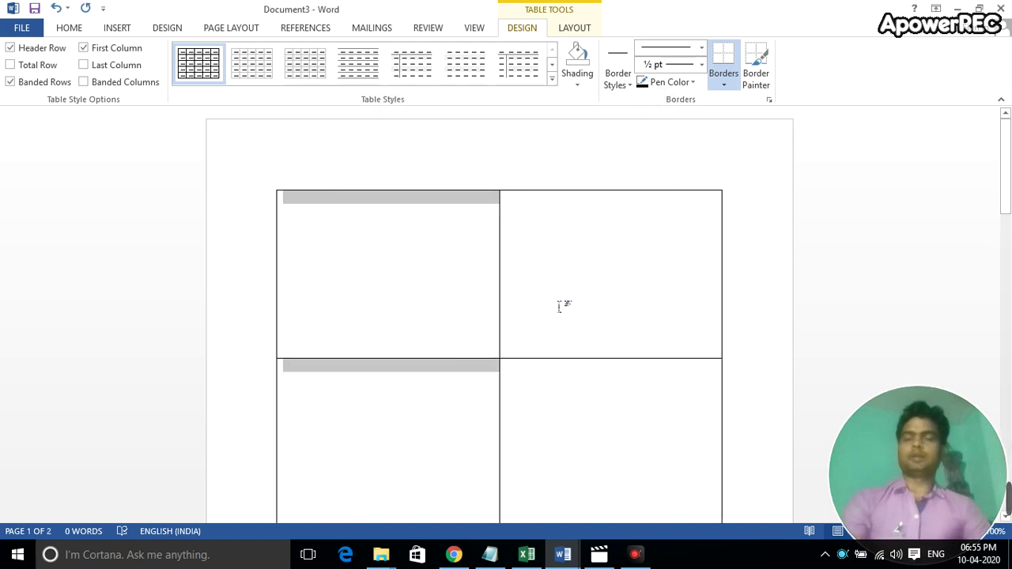
click(522, 309)
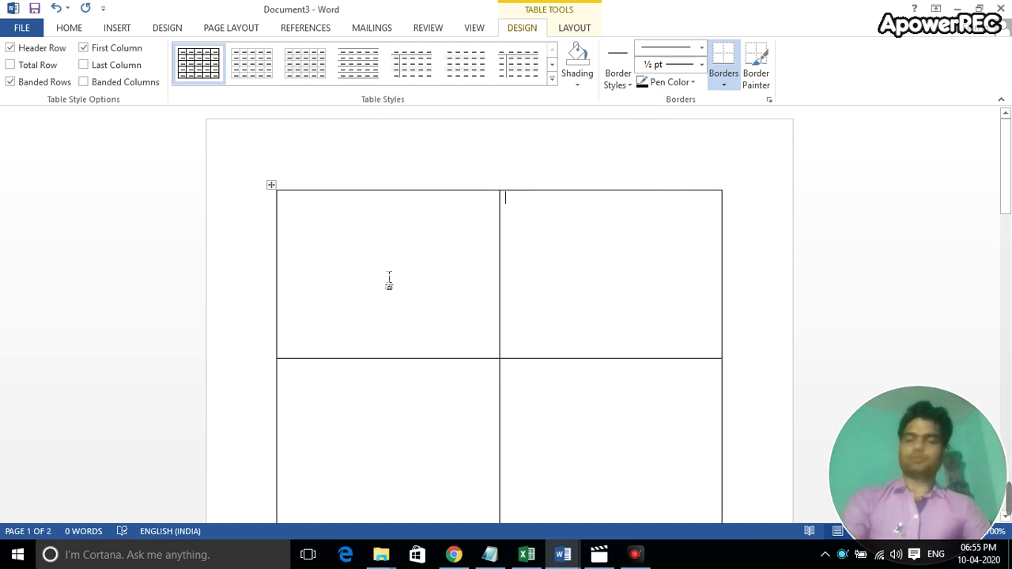
Step: Use Desktop\ID Card\Student Data, table Sheet1$, as the existing mail merge recipient list
click(370, 29)
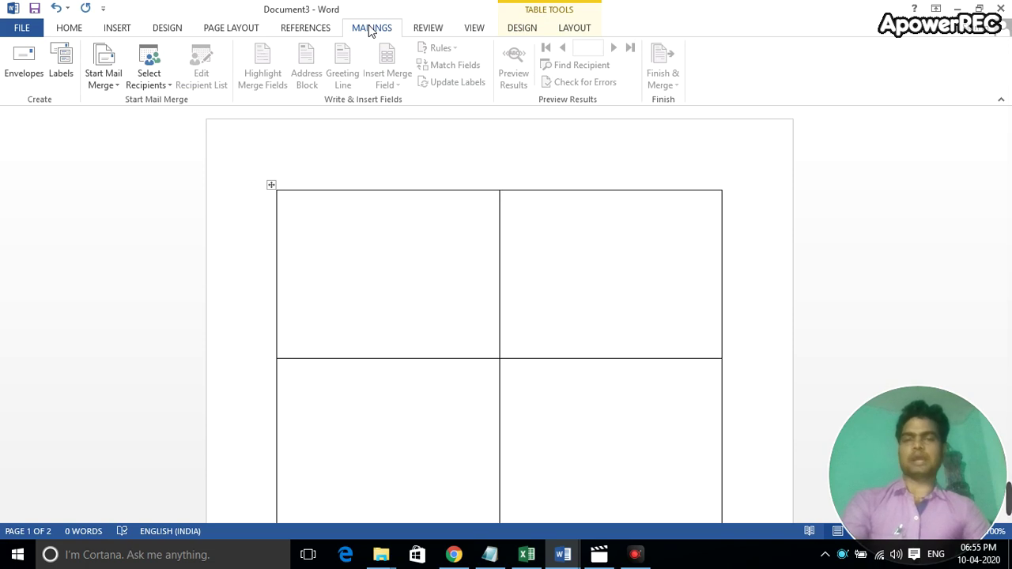
click(148, 81)
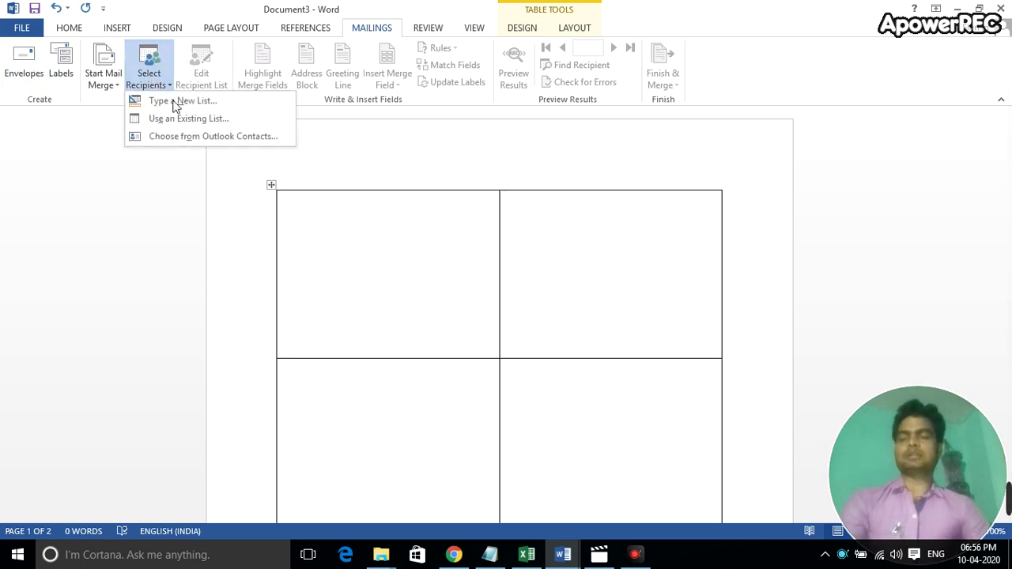
click(161, 122)
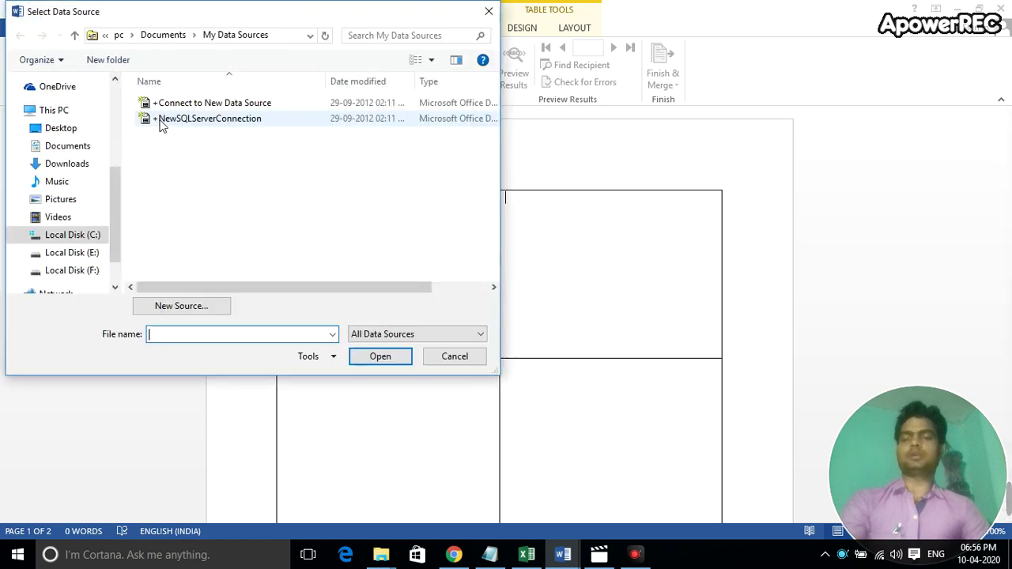
click(83, 131)
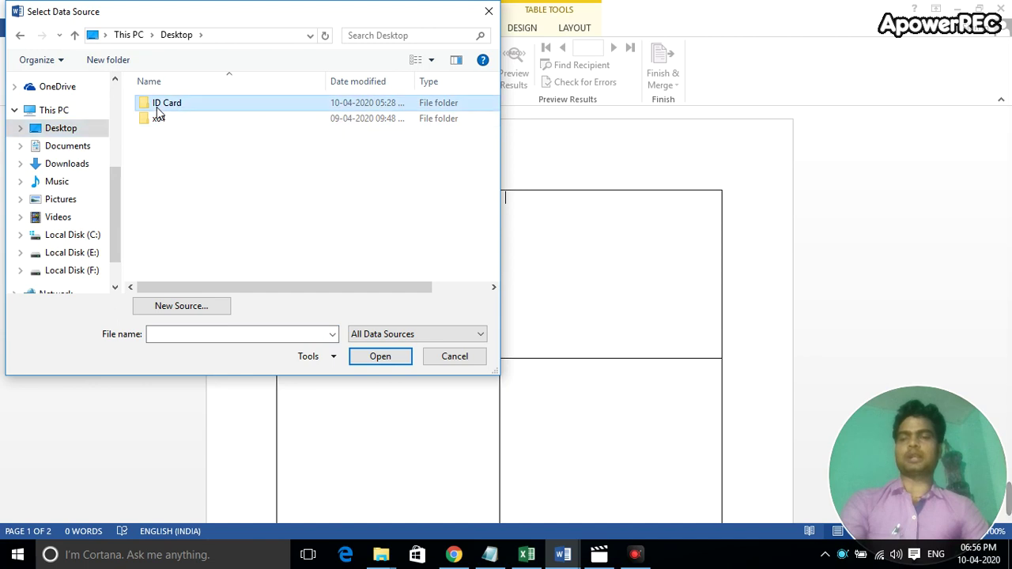
double_click(178, 103)
click(190, 119)
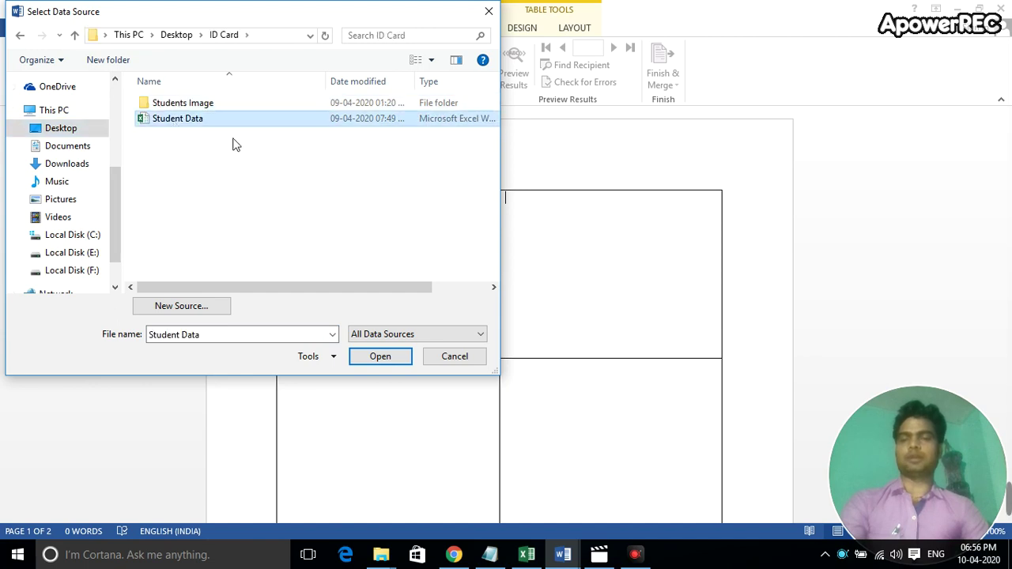
click(388, 357)
click(592, 330)
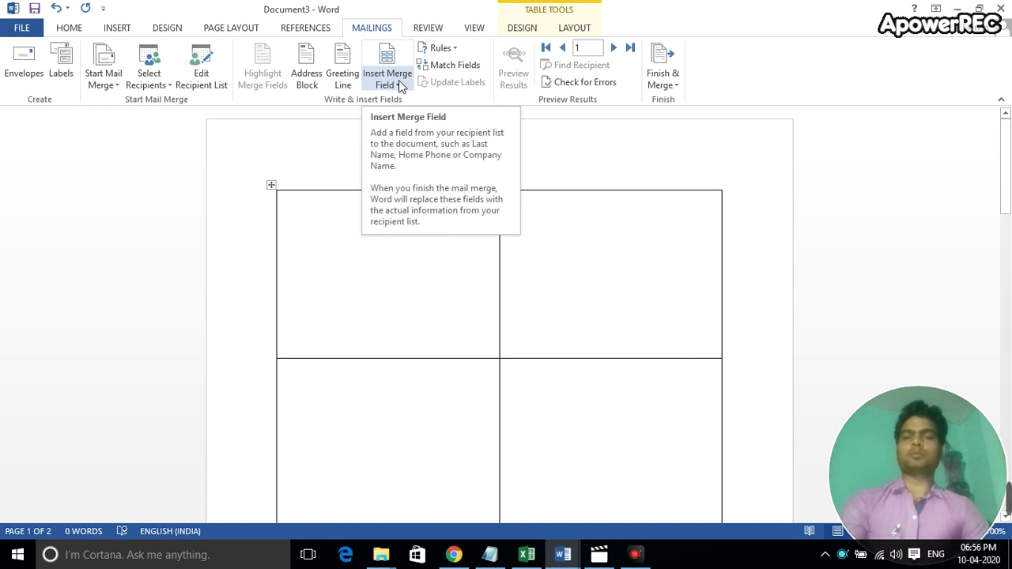
Step: Place «Learner_Name» in the top-left cell, delete the duplicate from the right cell, and add a new line
click(398, 82)
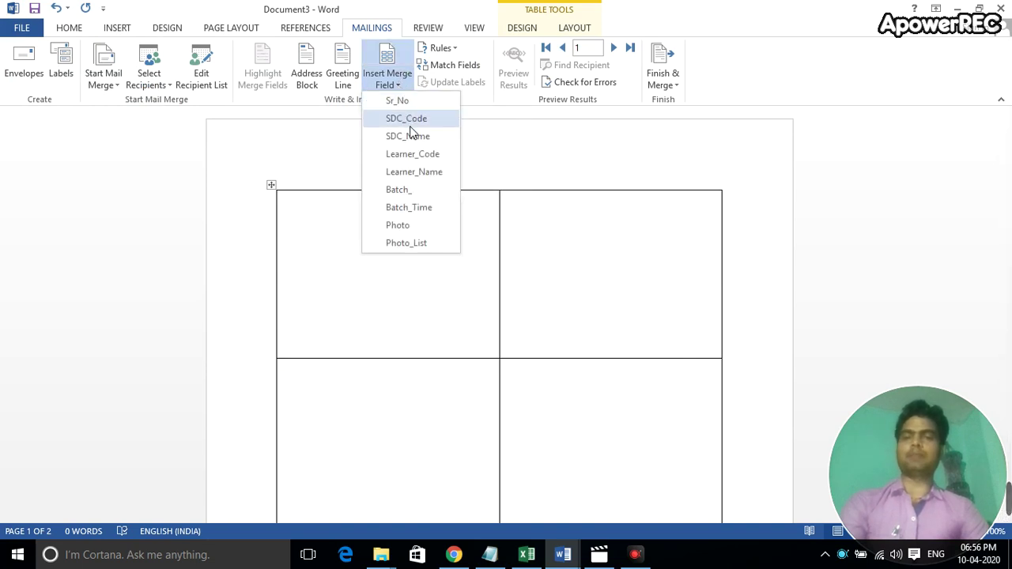
click(414, 171)
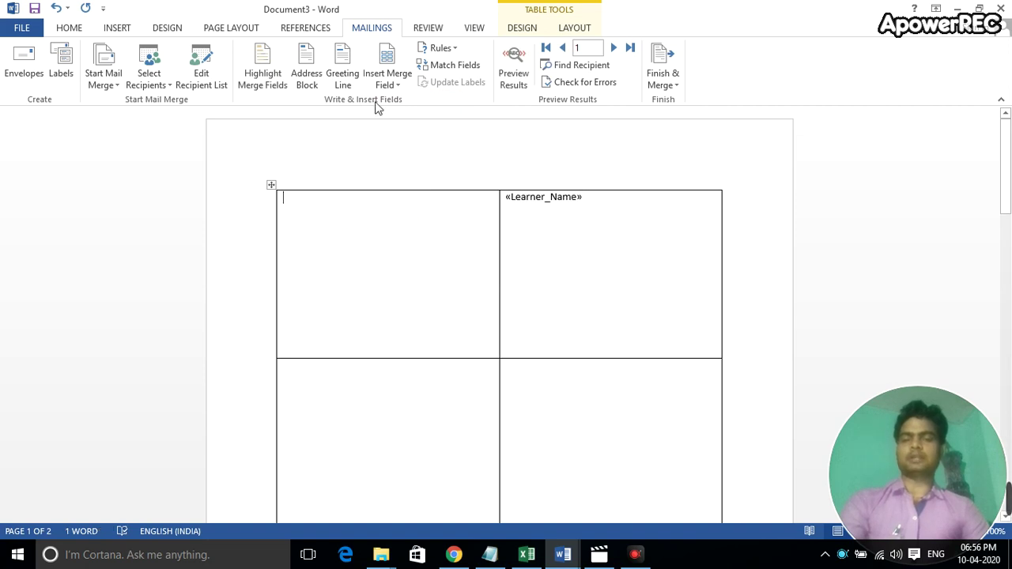
click(388, 82)
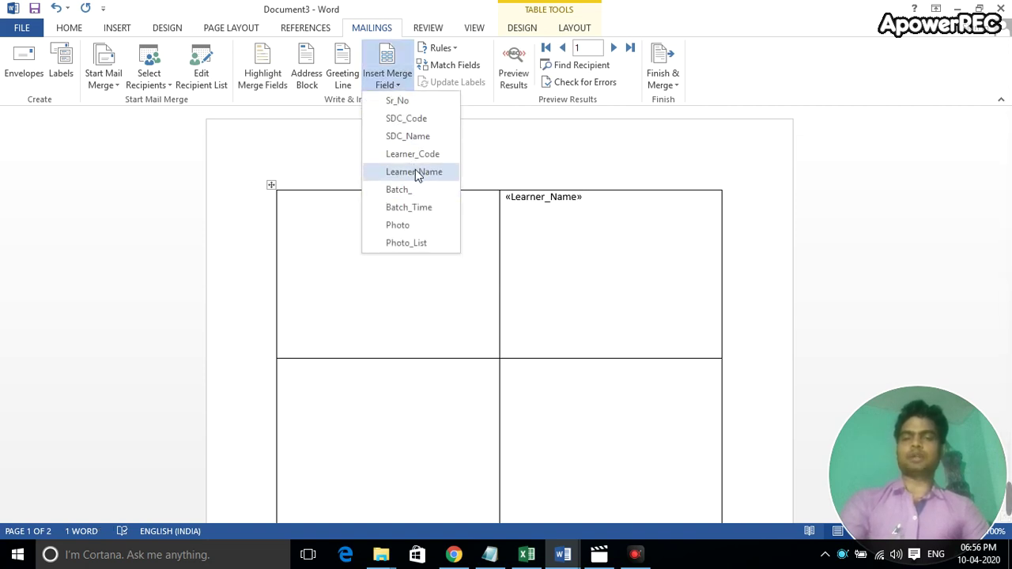
click(415, 172)
click(590, 212)
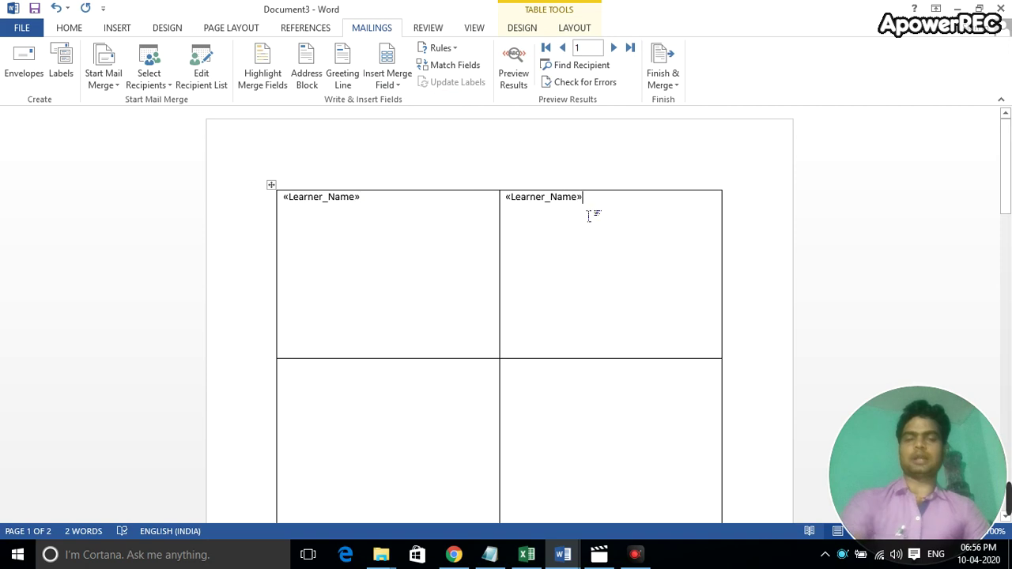
key(BackSpace)
key(BackSpace)
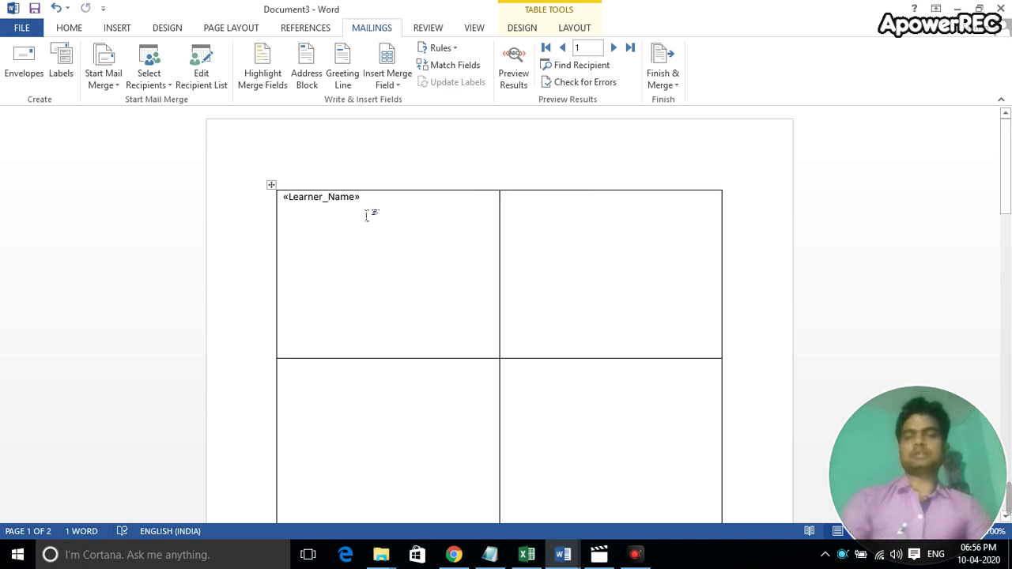
click(386, 204)
key(Return)
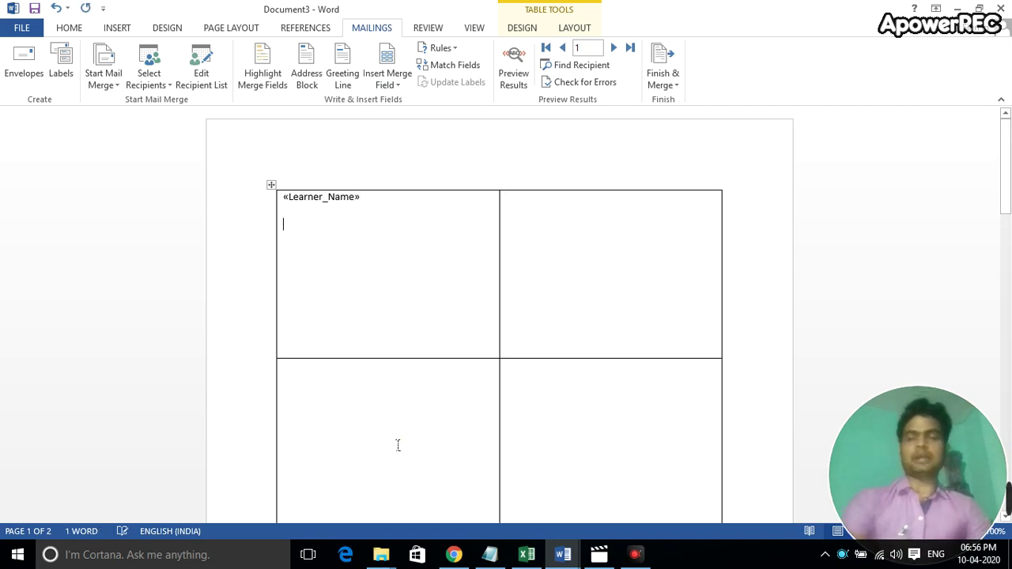
click(578, 546)
mouse_move(562, 554)
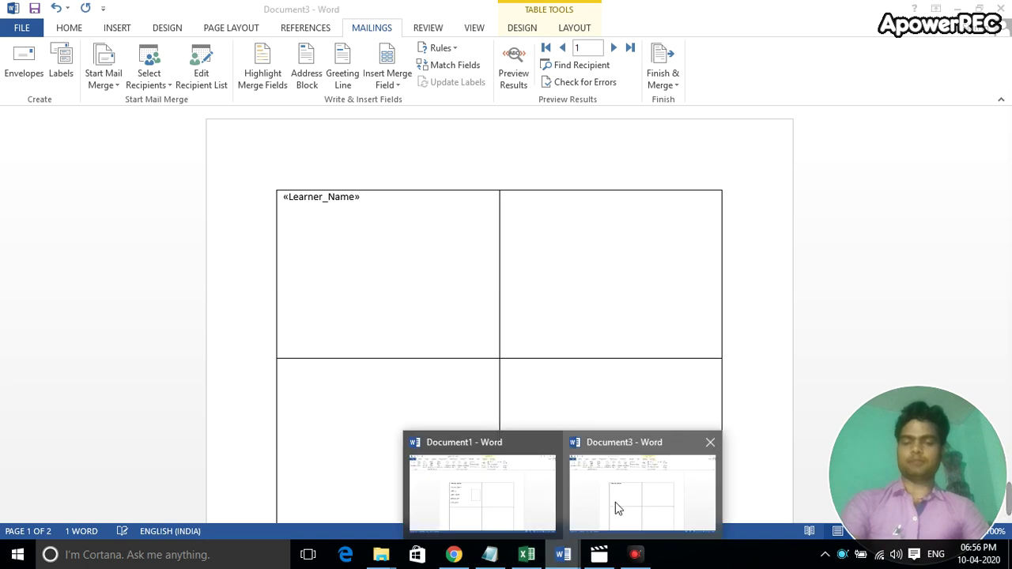
Step: Switch to Document1, whose first label holds the six merge fields and an empty photo box
click(616, 502)
click(520, 530)
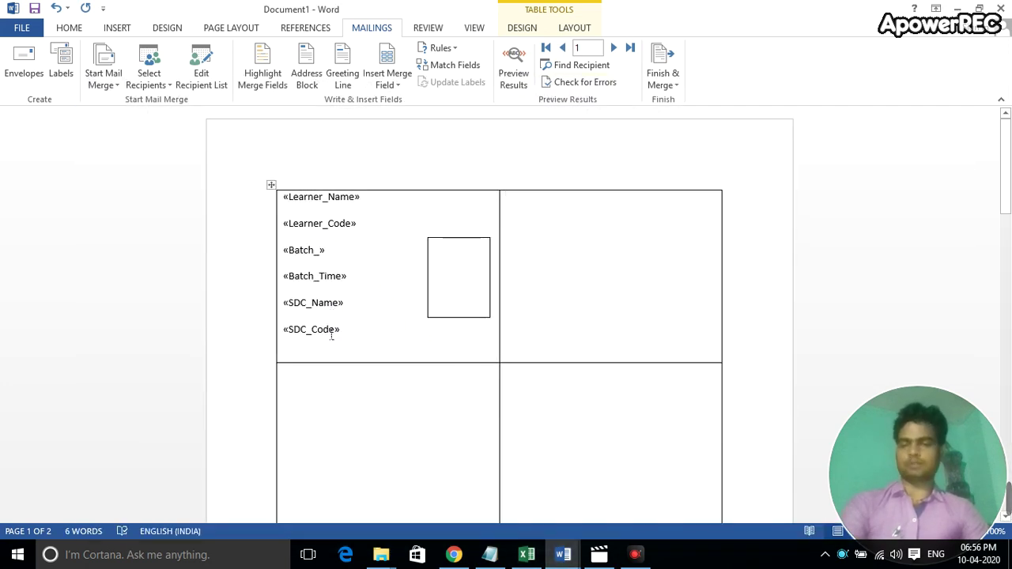
click(116, 29)
click(98, 73)
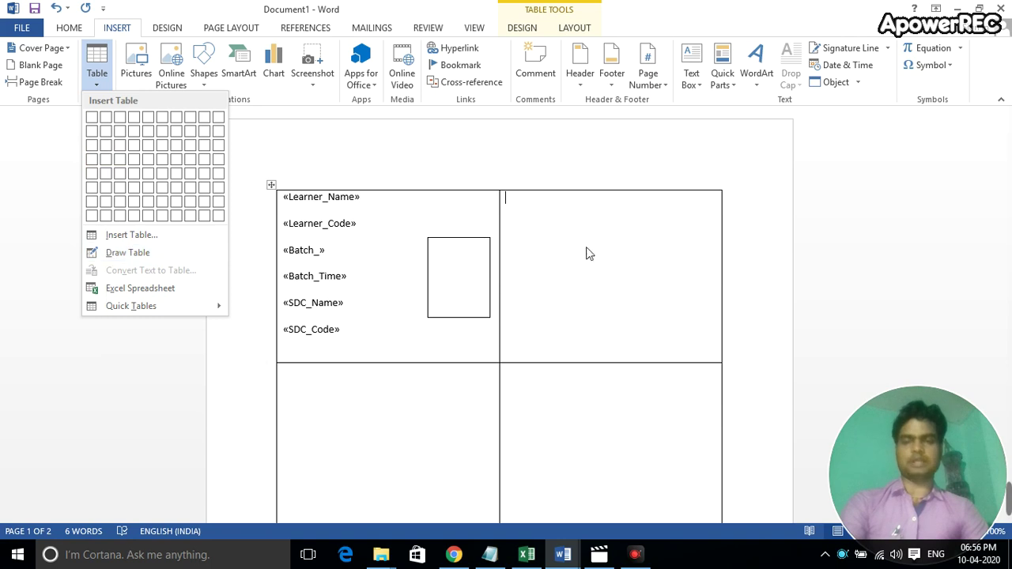
click(466, 277)
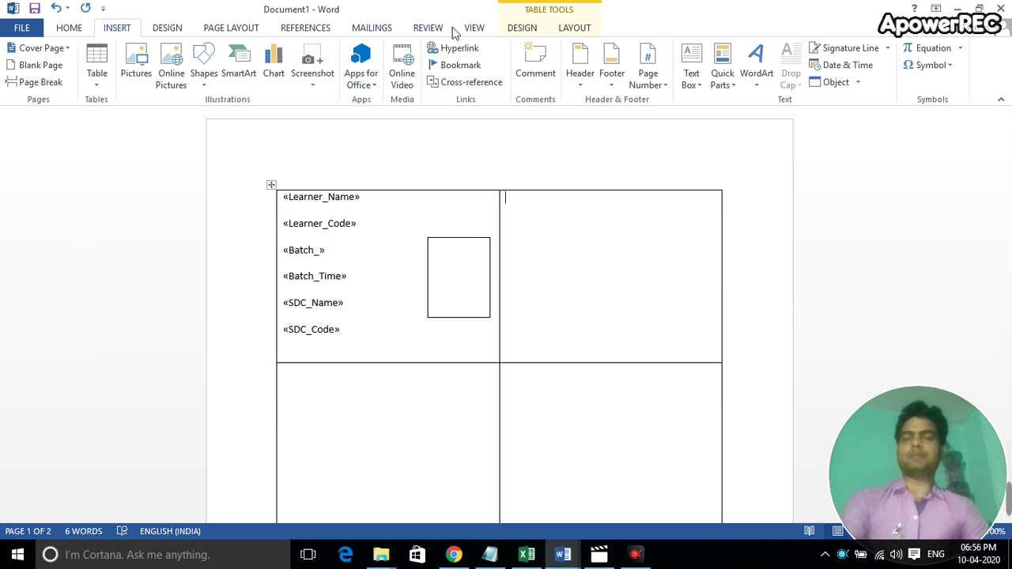
click(390, 28)
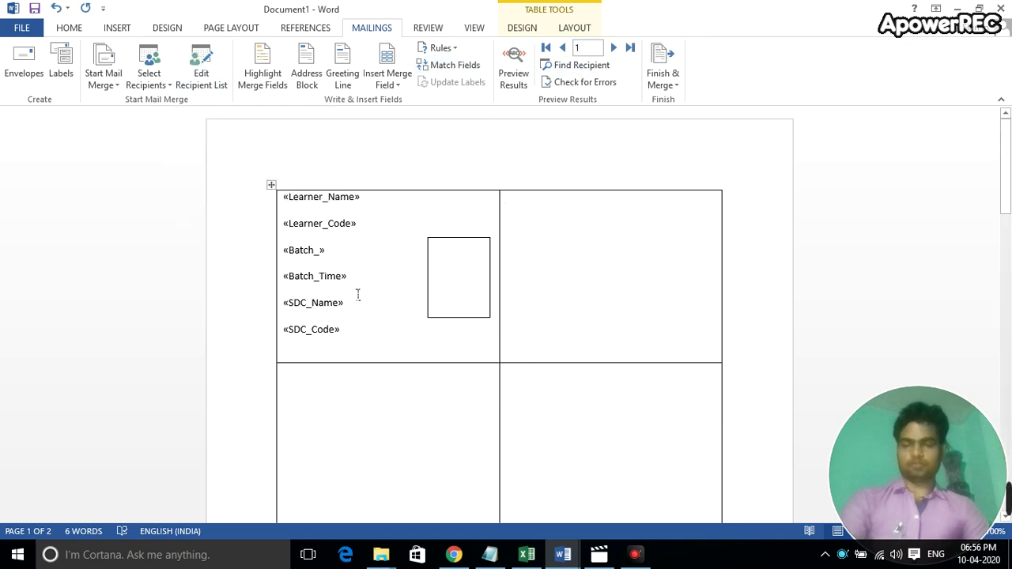
Step: Set the merge type to Labels, keep label options unchanged, and update labels to copy the first card
click(107, 85)
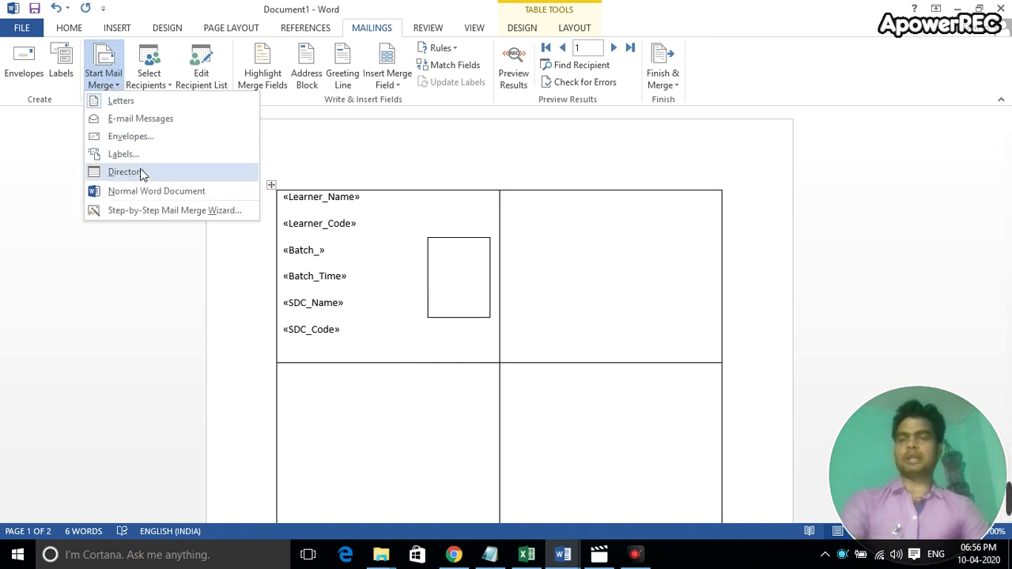
click(122, 155)
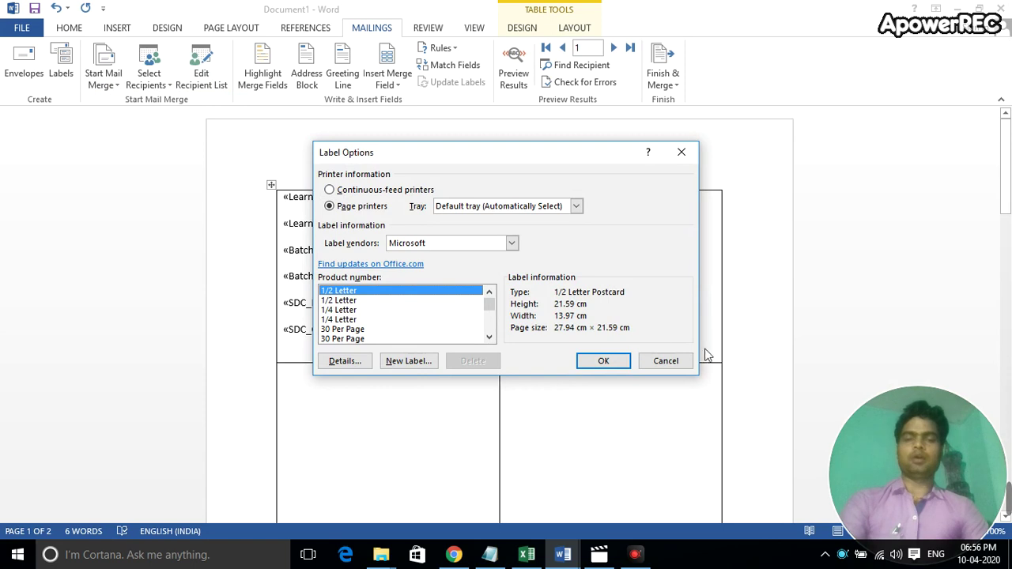
click(663, 361)
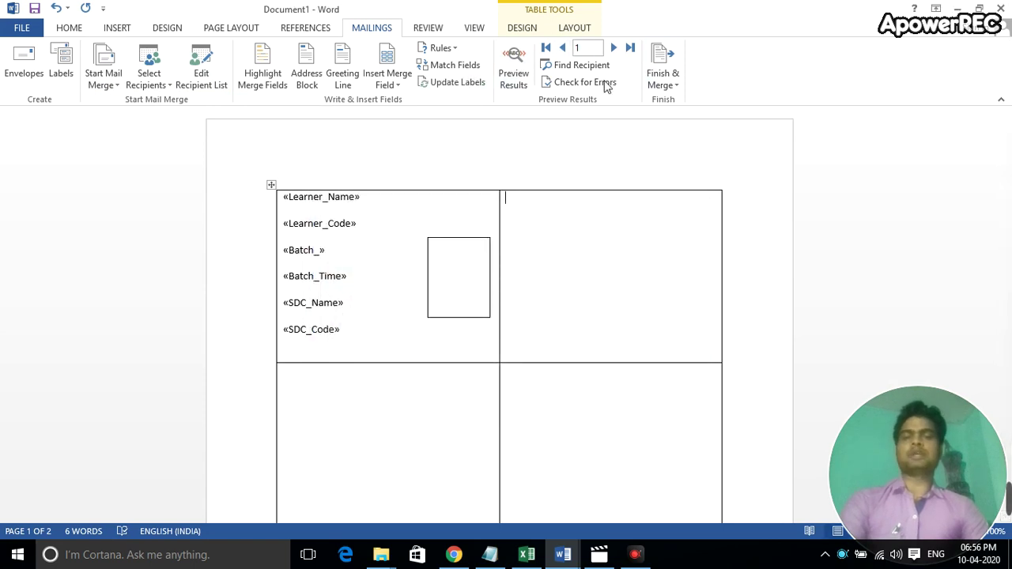
click(463, 87)
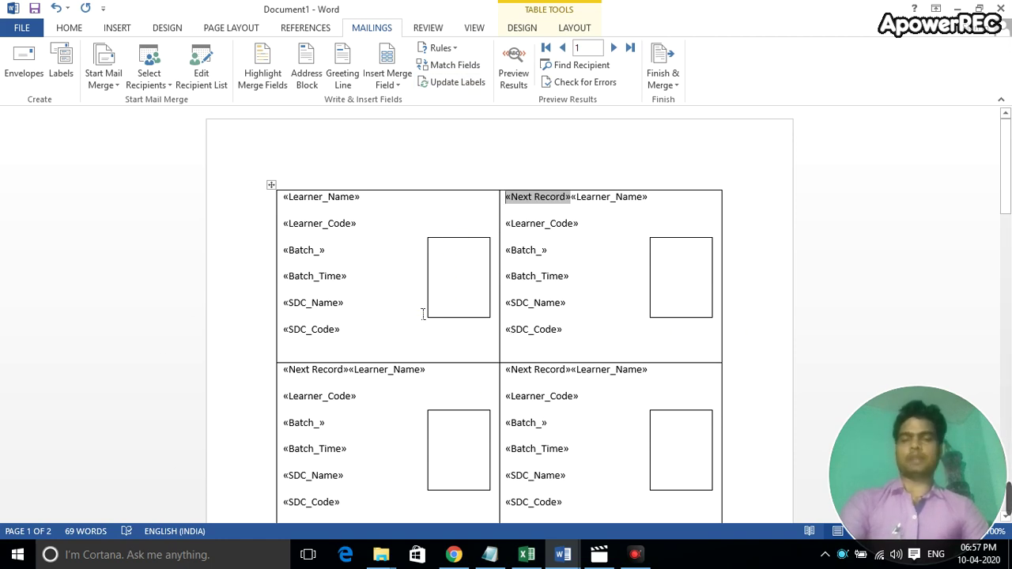
Step: Insert student photo 1 from the Students Image folder into the first label's photo box
click(446, 275)
right_click(450, 271)
key(Escape)
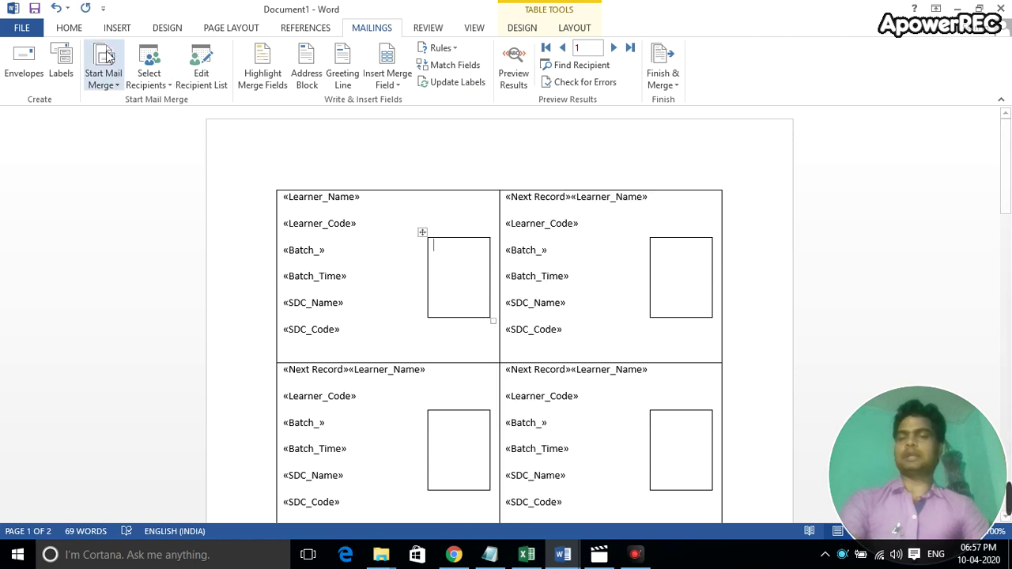
click(117, 28)
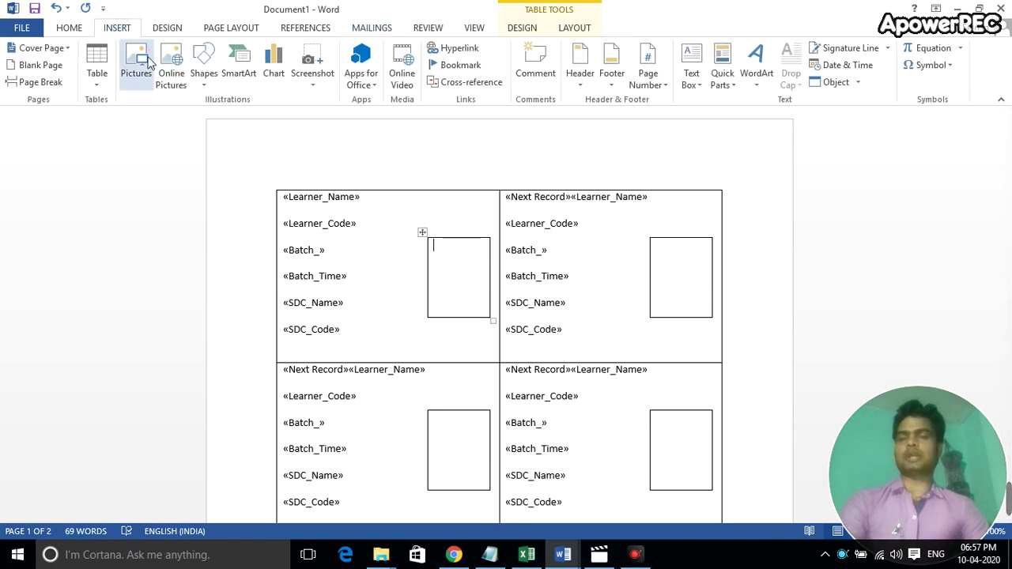
click(176, 125)
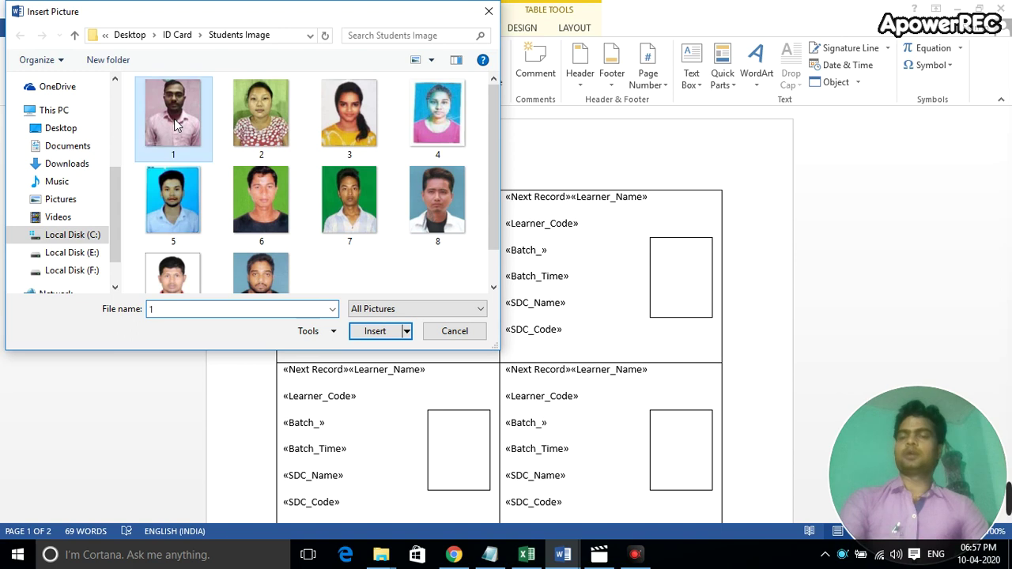
click(373, 331)
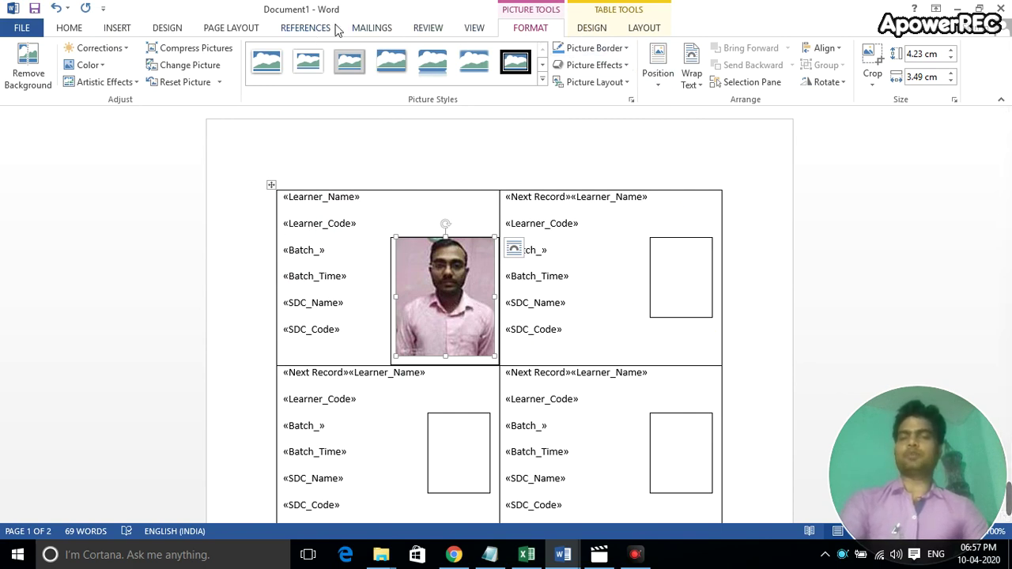
click(370, 30)
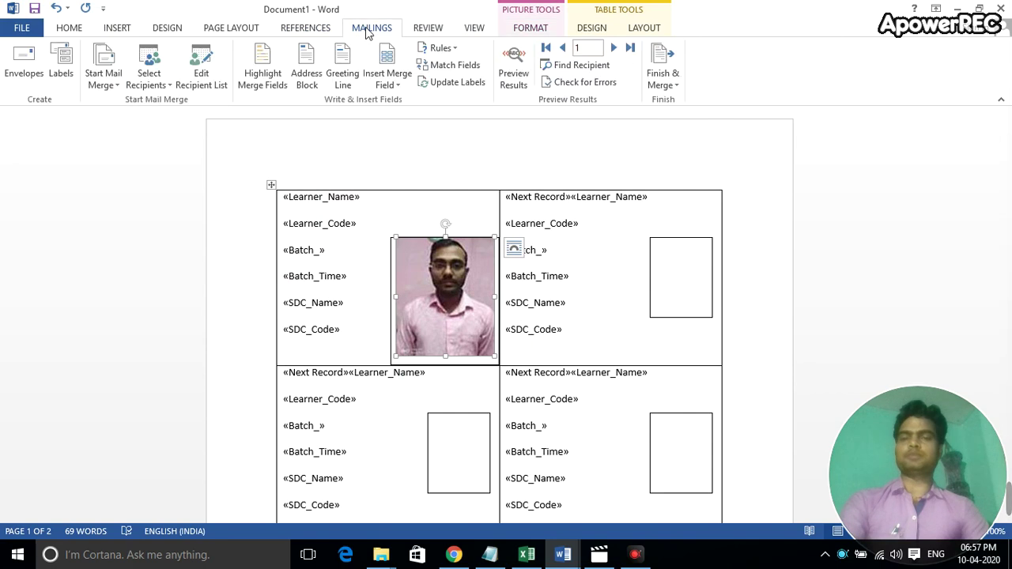
Step: Finish the merge by editing individual documents with All records selected
click(666, 84)
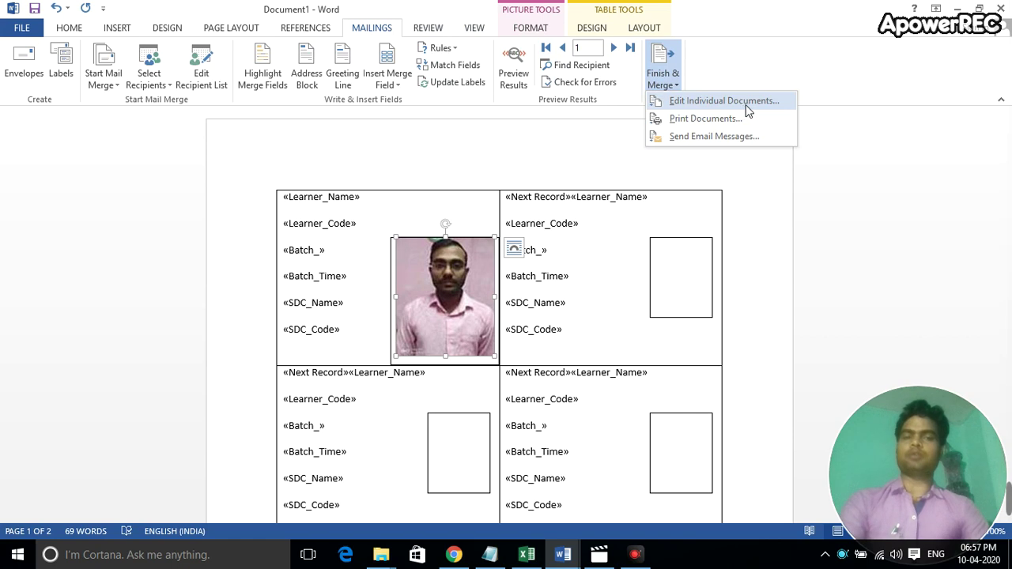
click(735, 107)
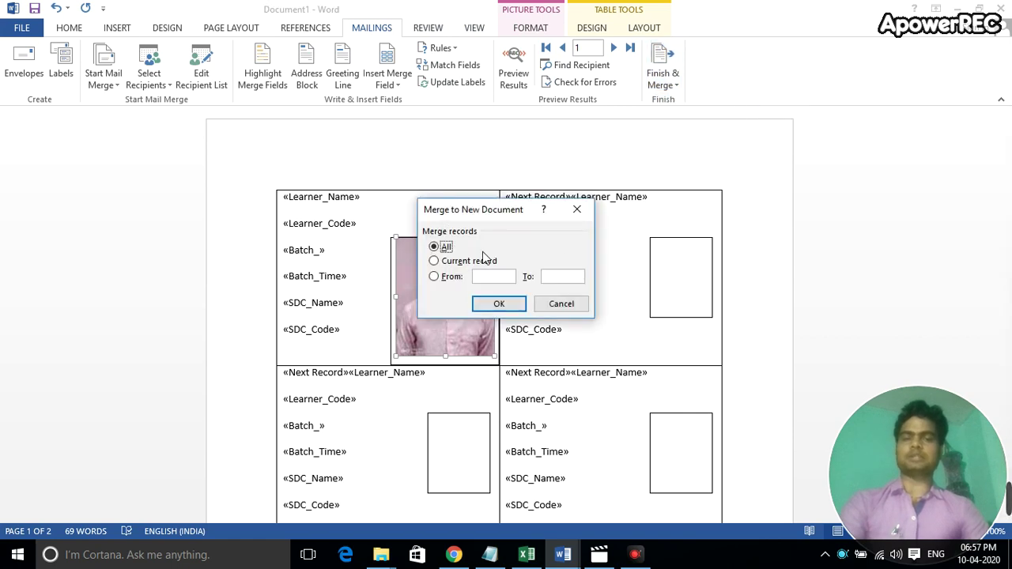
click(502, 303)
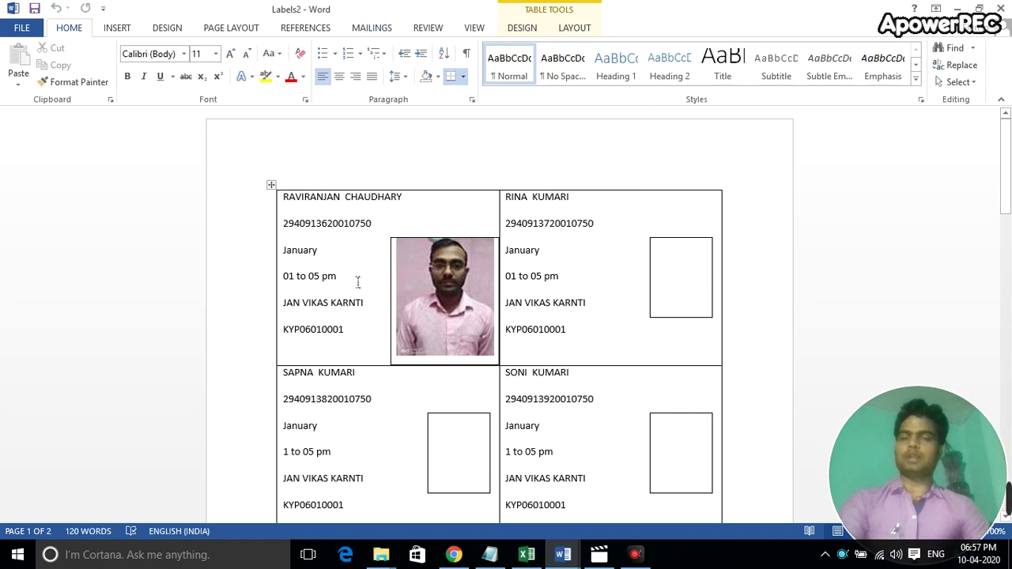
Step: Scroll down through the merged Labels2 ID cards to review each student's details
scroll(484, 400, down, 2)
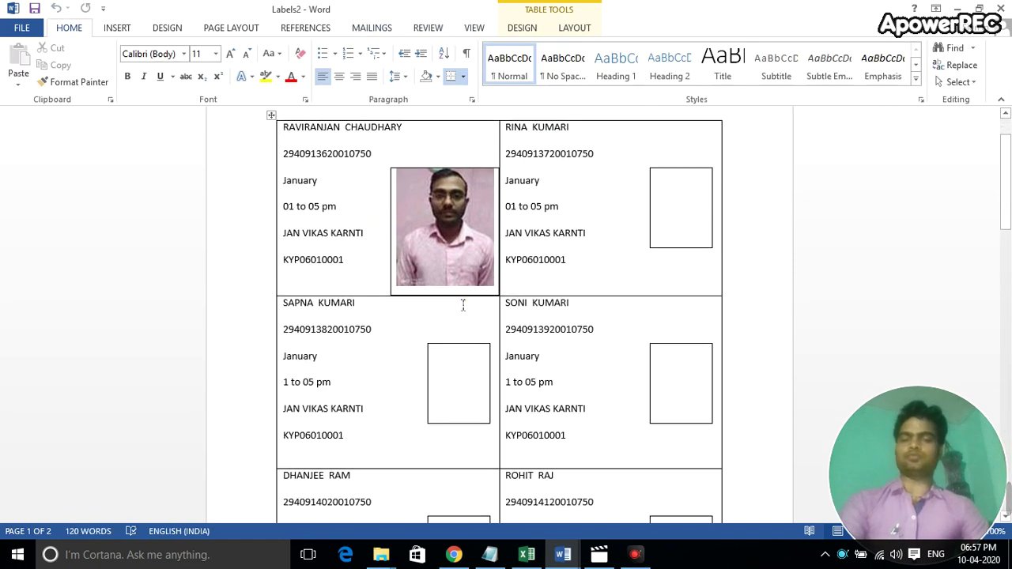